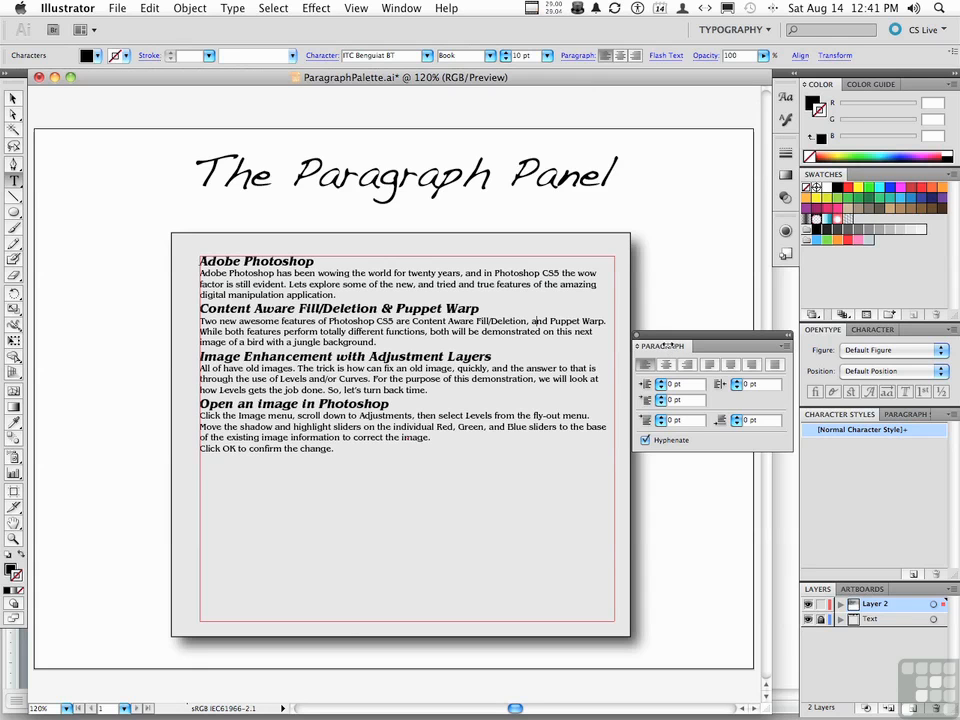
Show the Character panel next to the Paragraph panel
click(876, 331)
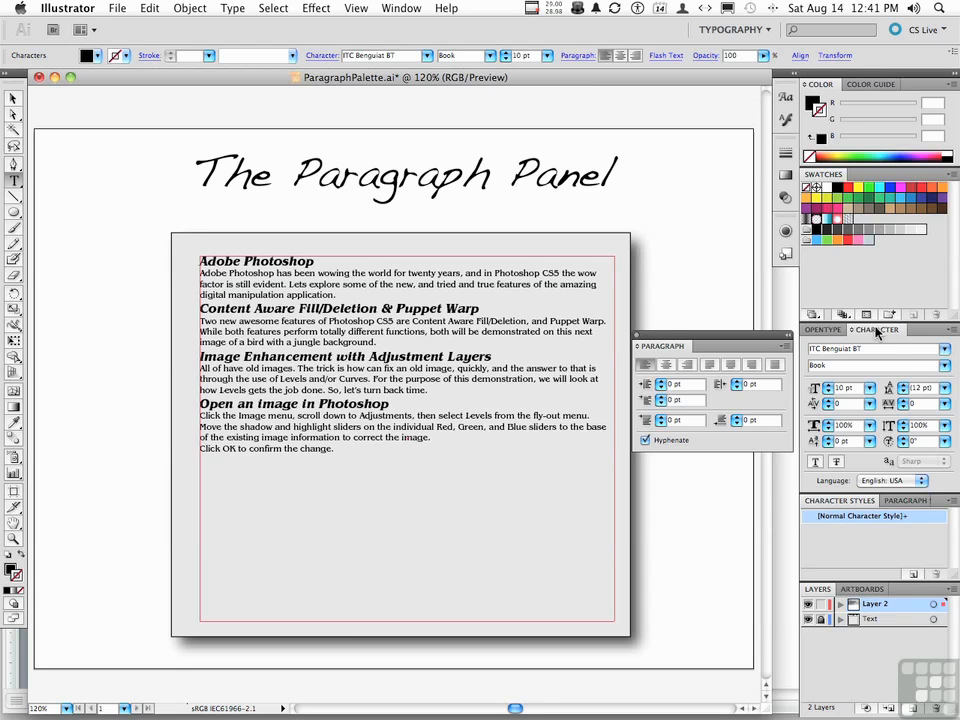
Set the word 'tried' in the first paragraph to Book Italic and deselect it
double_click(446, 285)
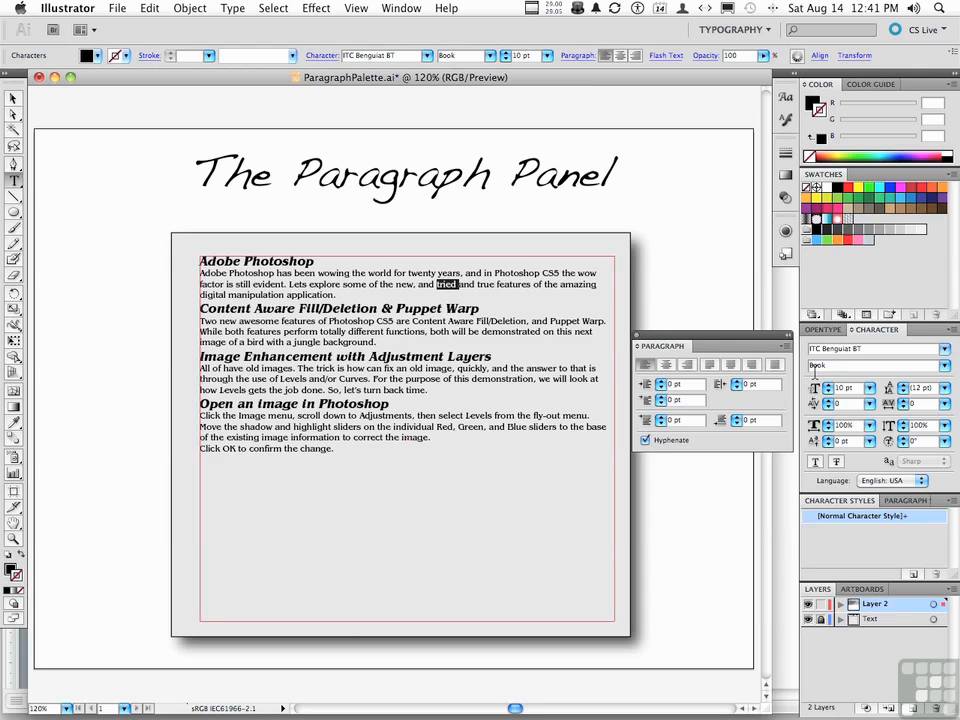
click(944, 365)
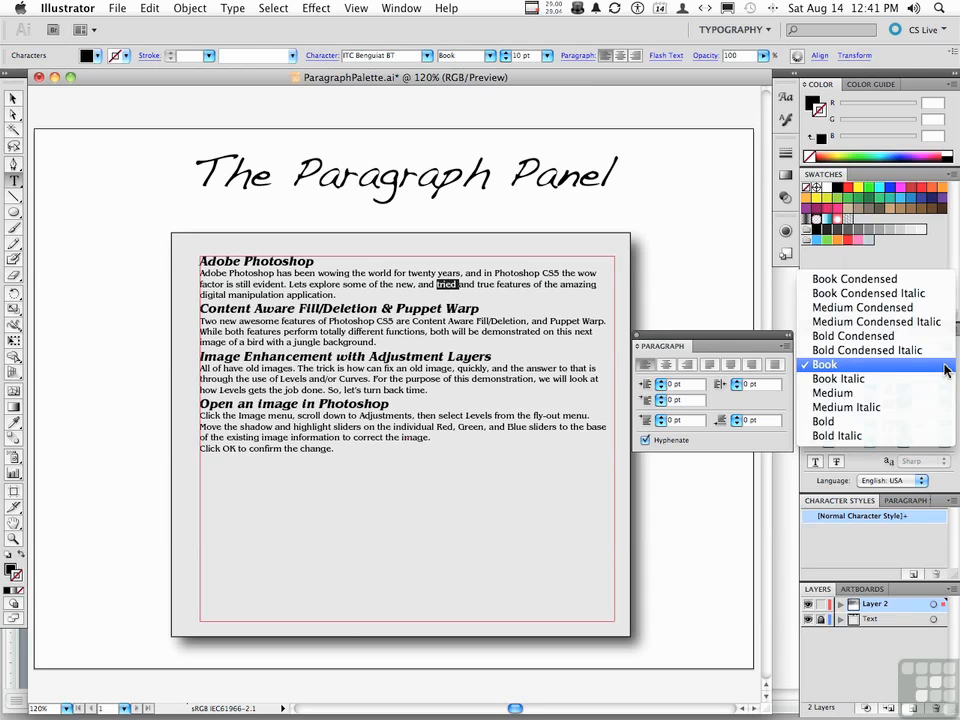
click(851, 381)
click(505, 286)
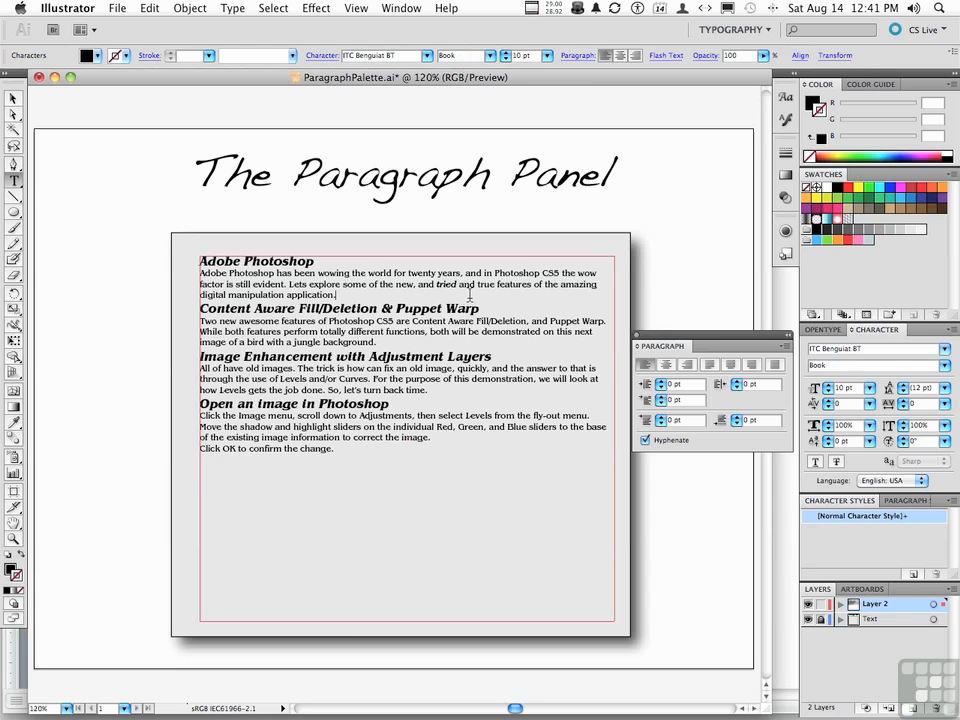
click(505, 285)
Left-align the paragraph, then select all text in the frame
double_click(406, 283)
click(404, 284)
click(643, 366)
key(super+a)
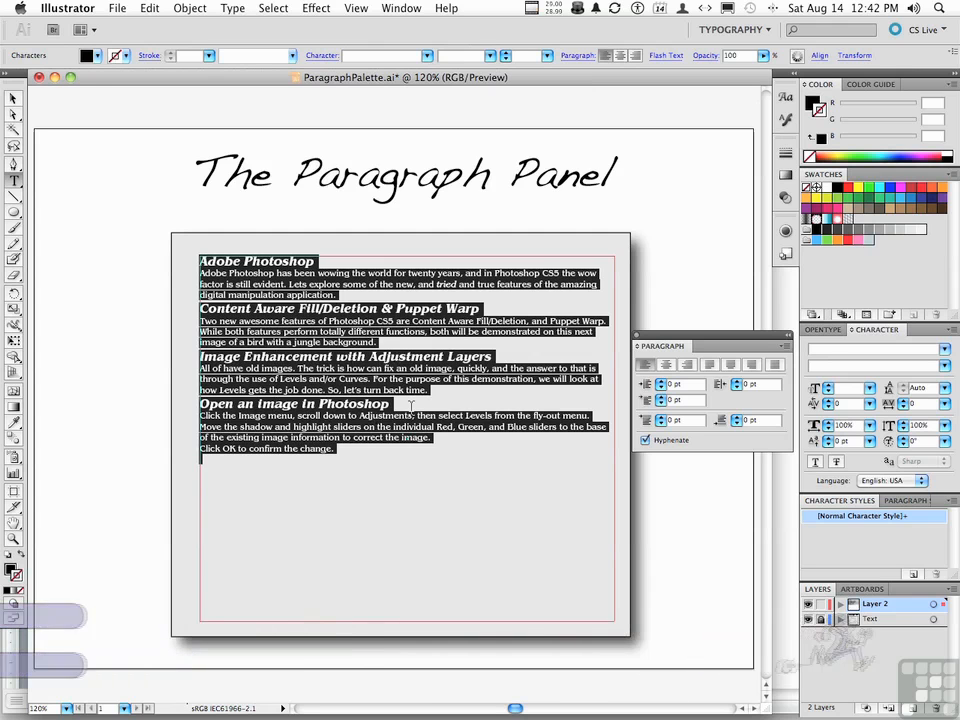
Try center and right alignment, then justify all paragraphs with last line left
click(666, 366)
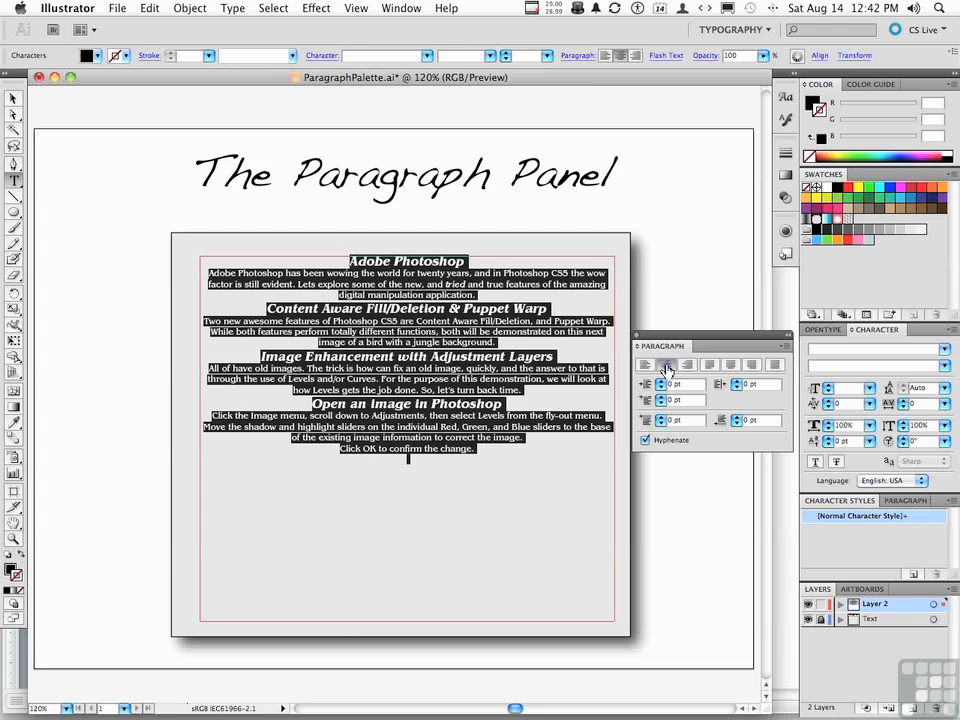
click(686, 365)
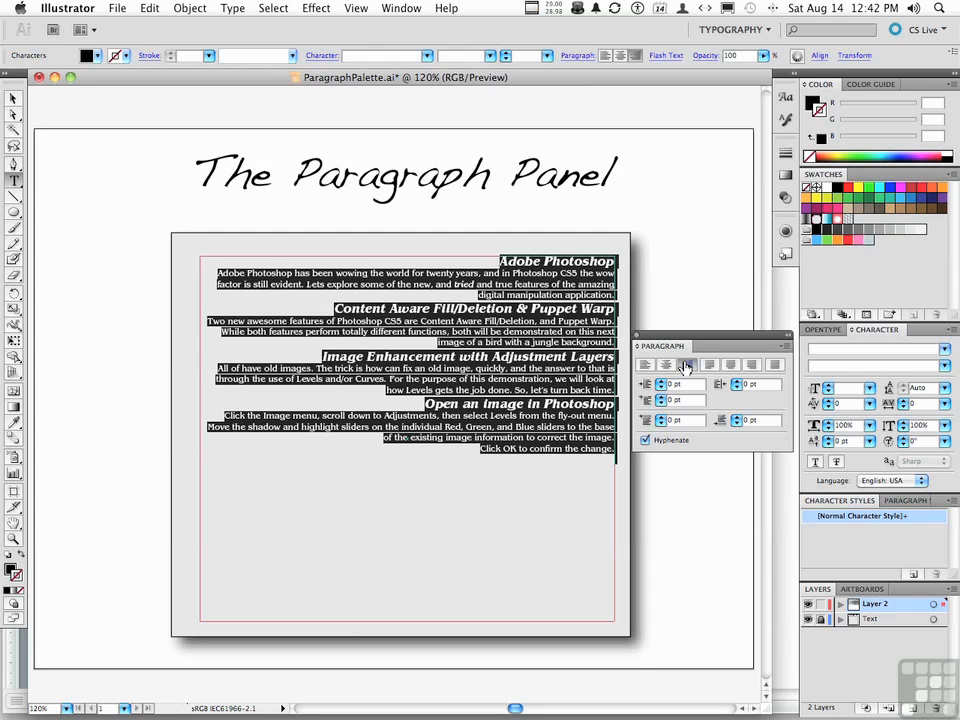
click(709, 367)
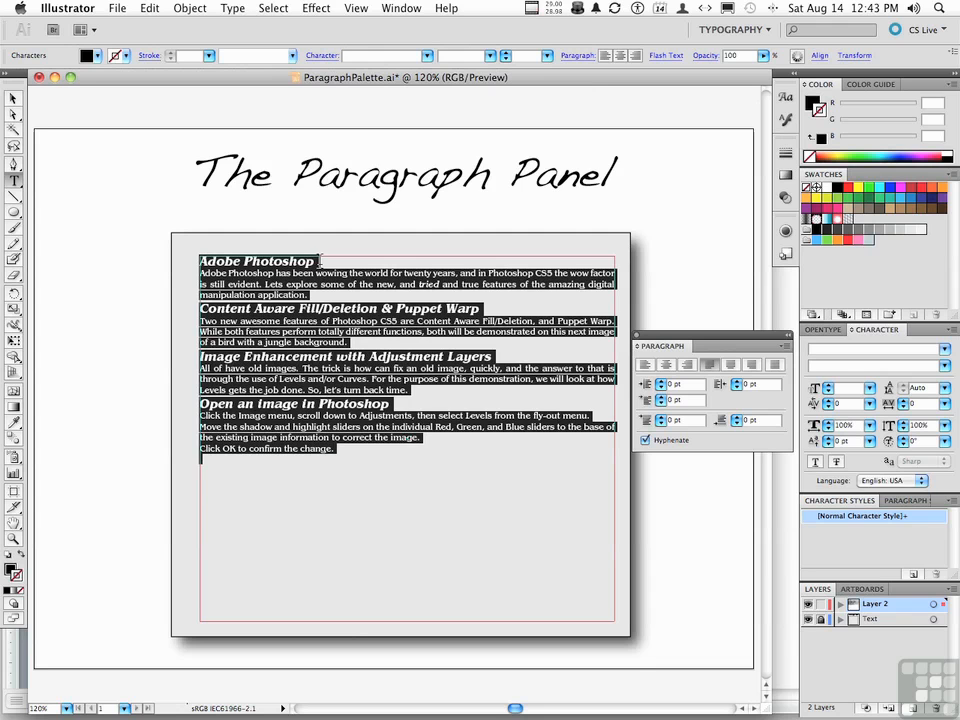
click(322, 293)
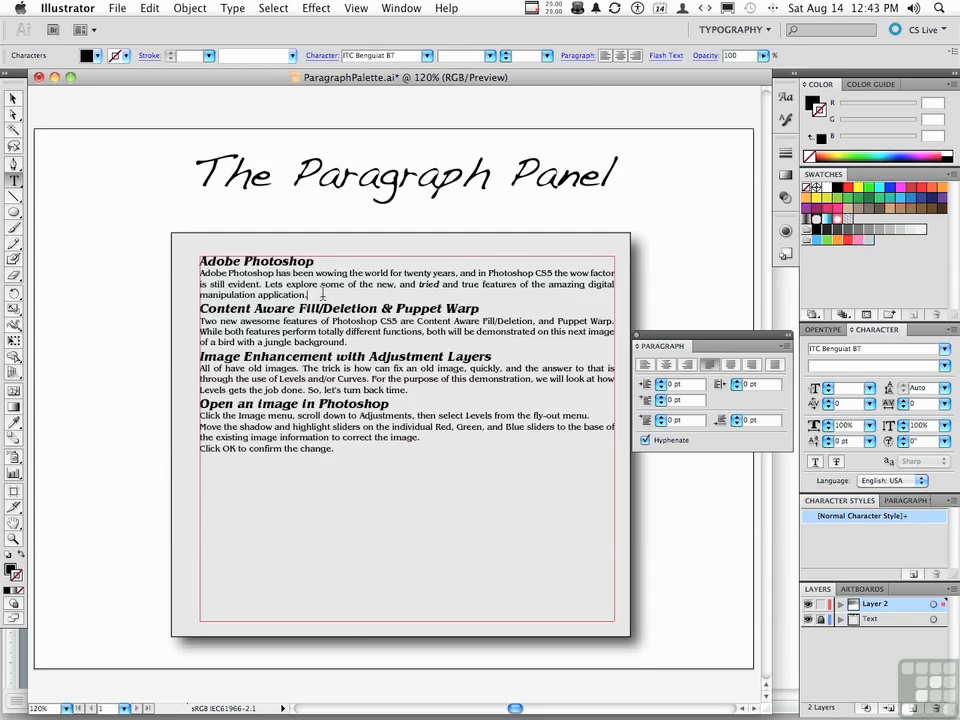
key(super+a)
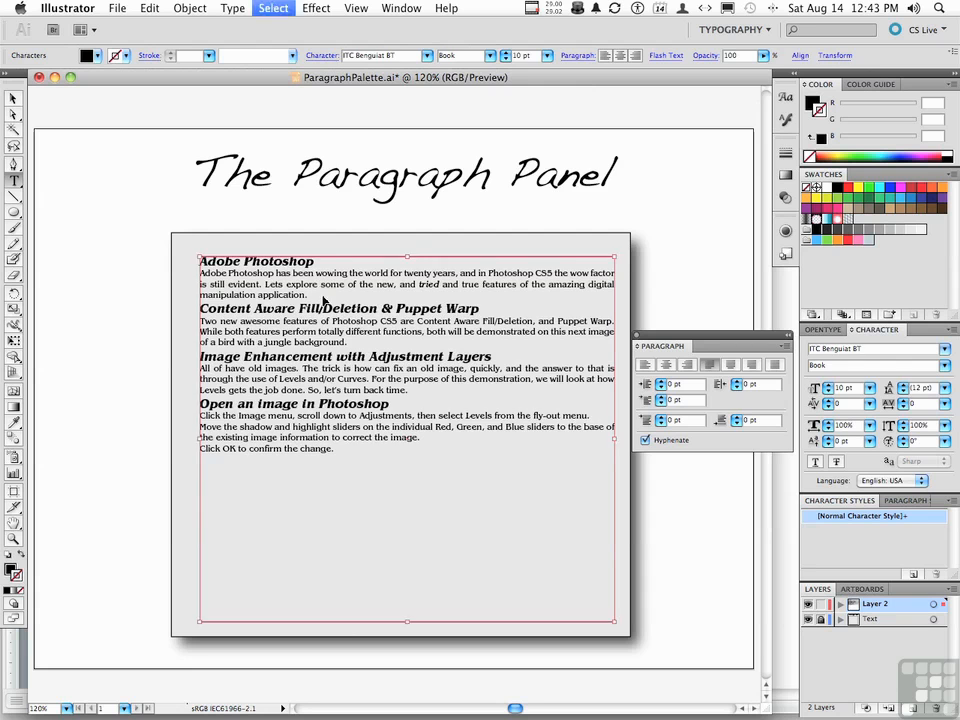
click(728, 370)
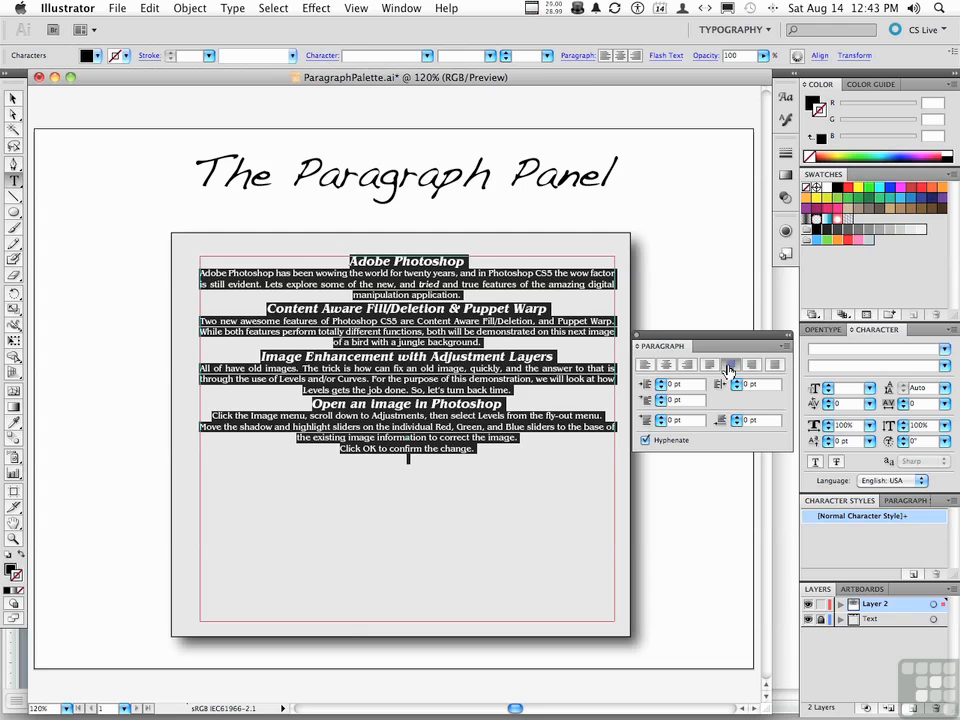
click(750, 367)
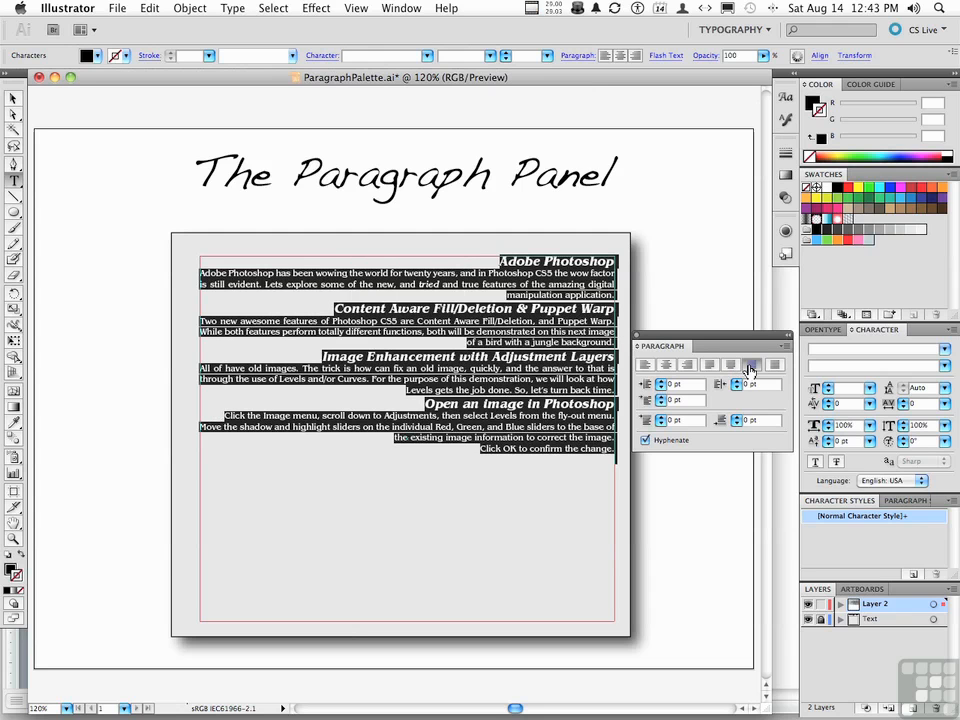
click(776, 366)
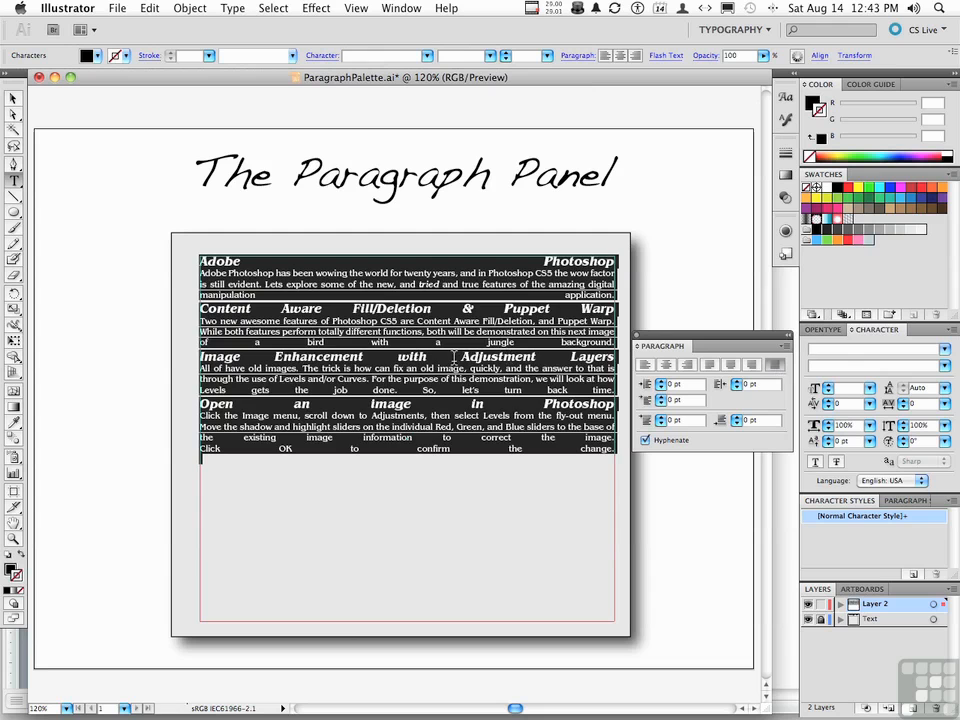
click(454, 357)
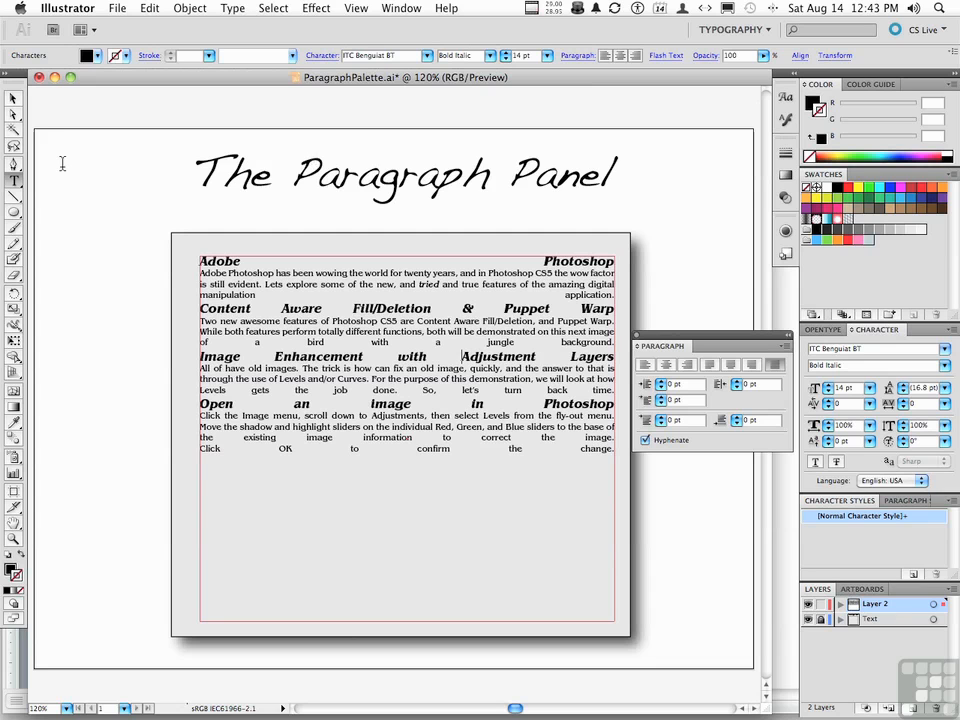
key(super+a)
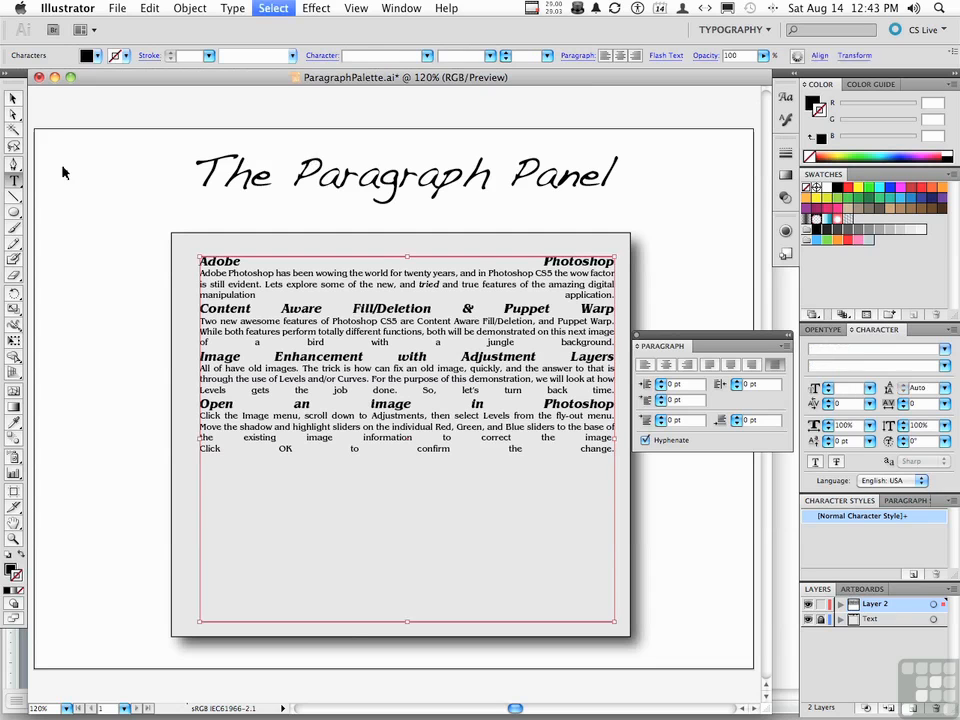
click(709, 364)
click(467, 357)
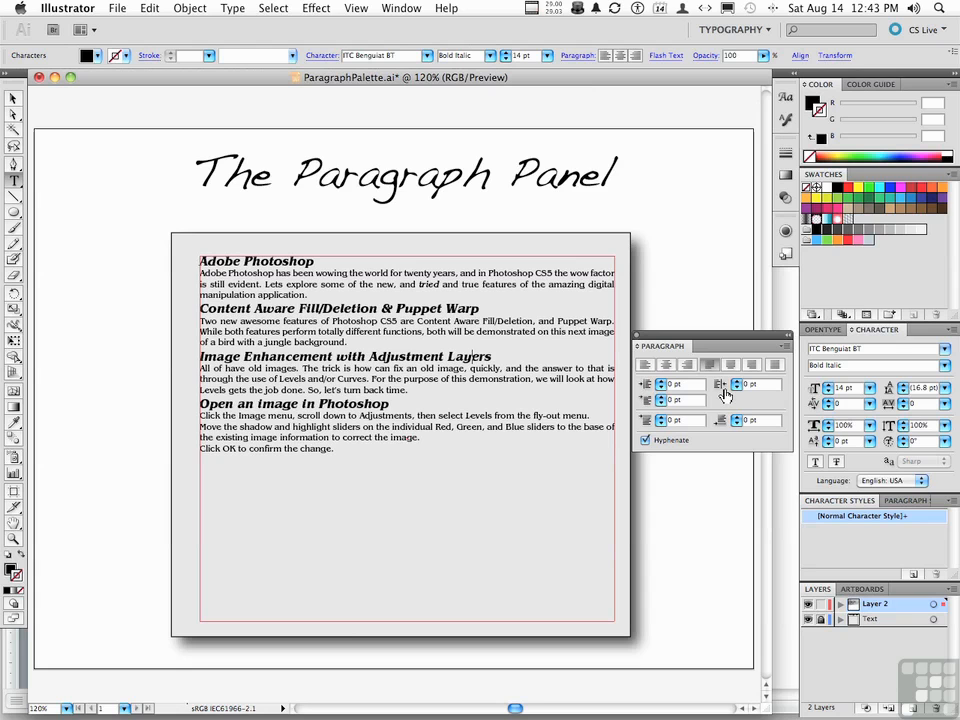
Give the first body paragraph 12 pt left and right indents
click(343, 286)
drag(660, 384, 660, 384)
click(660, 384)
click(660, 384)
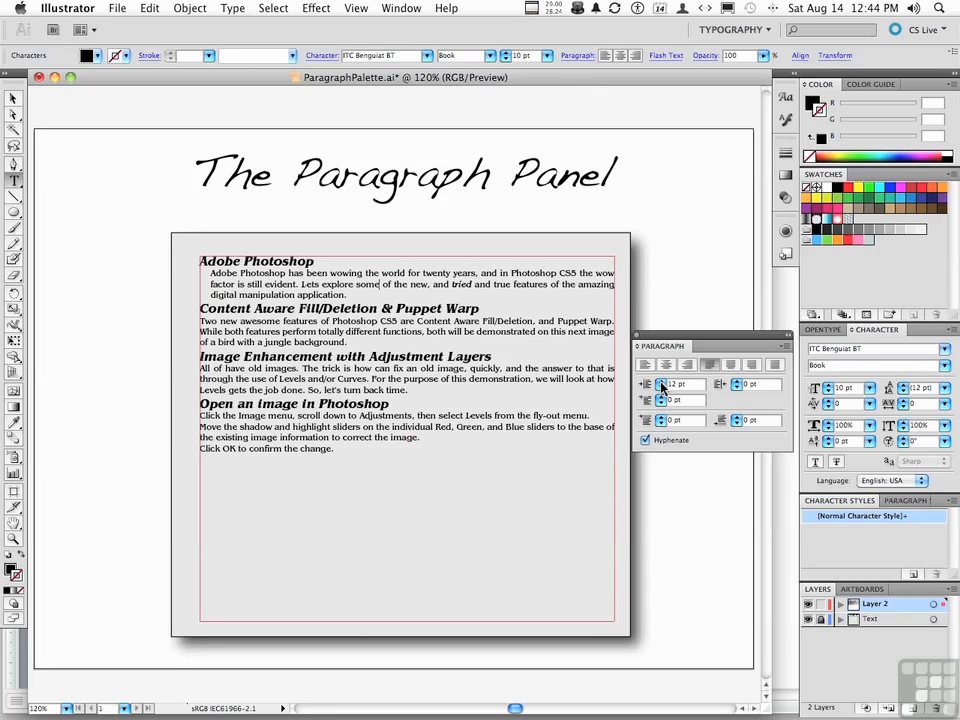
drag(737, 384, 737, 384)
click(737, 384)
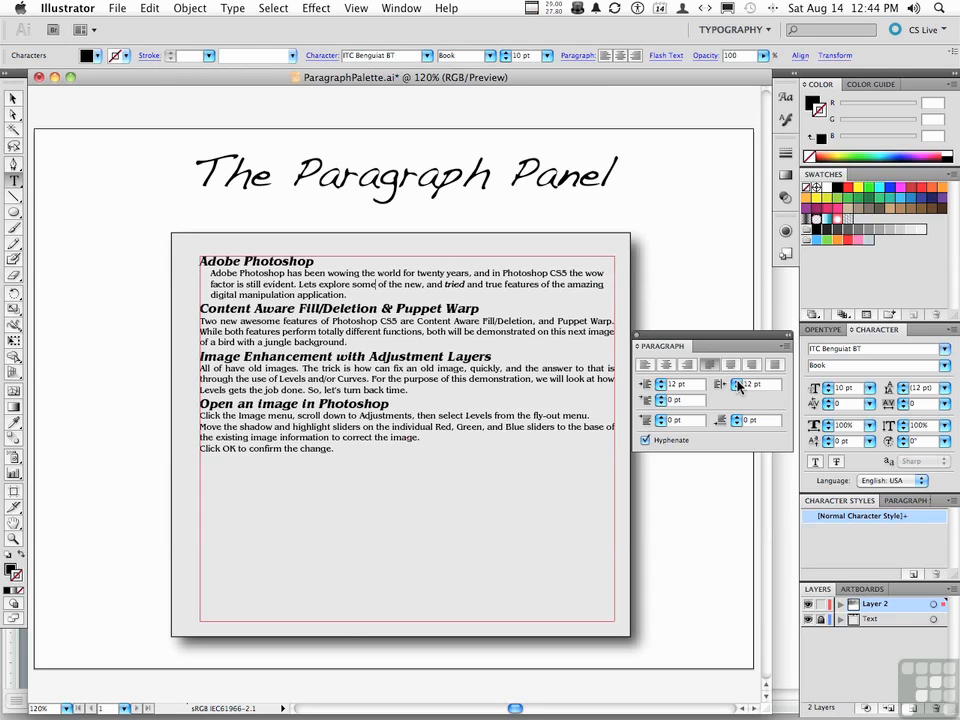
Add a 7 pt first-line indent to the first body paragraph
click(661, 399)
click(661, 399)
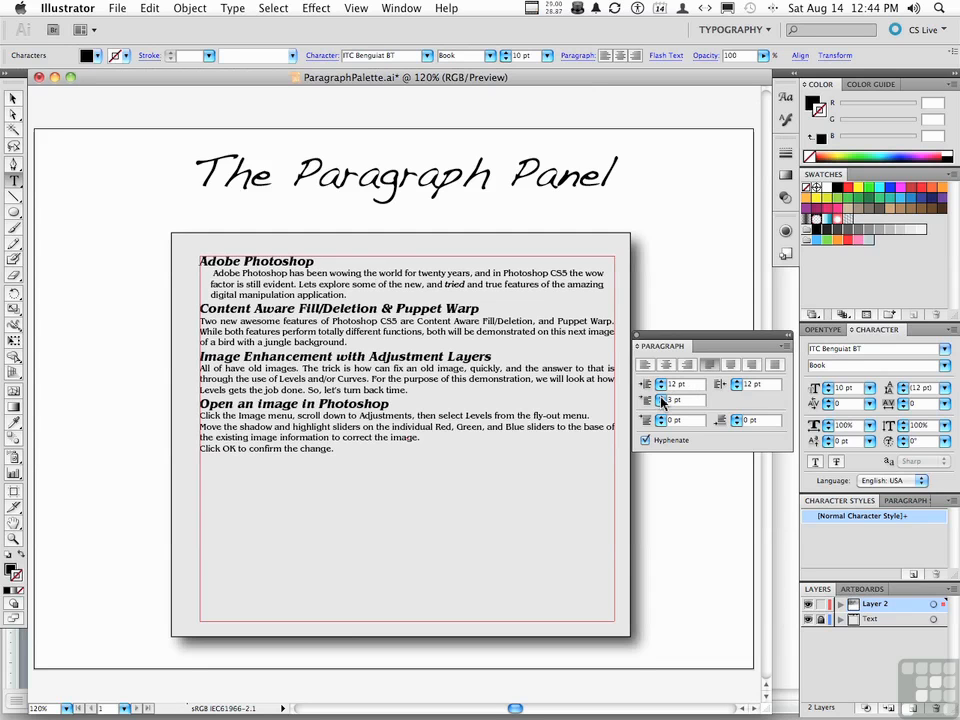
click(661, 399)
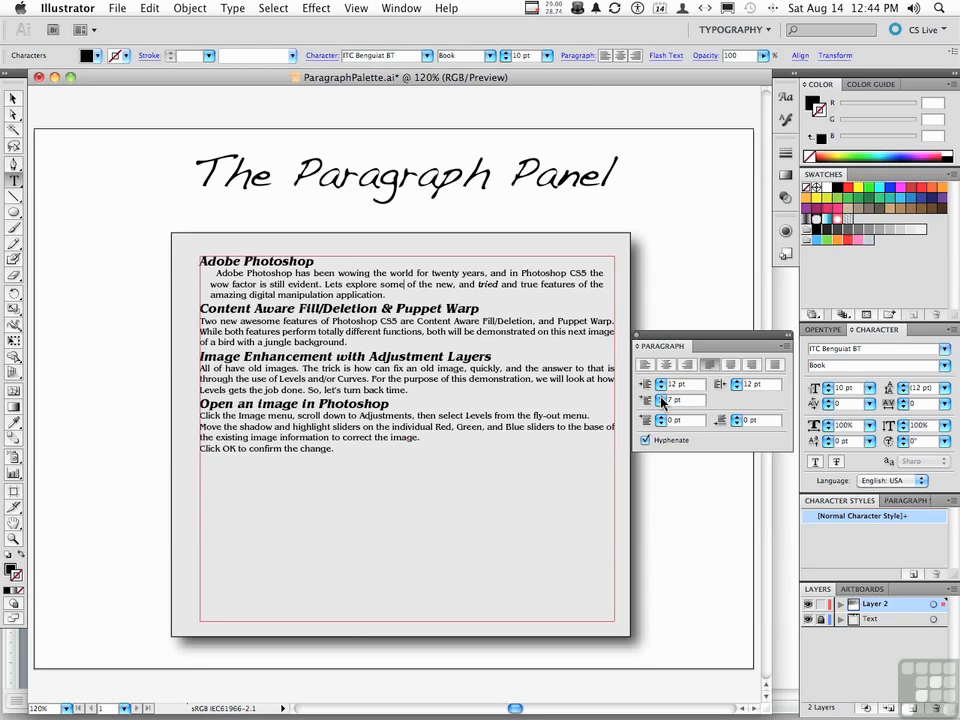
Set Space After Paragraph to 4 pt on the first body paragraph
click(392, 294)
key(Return)
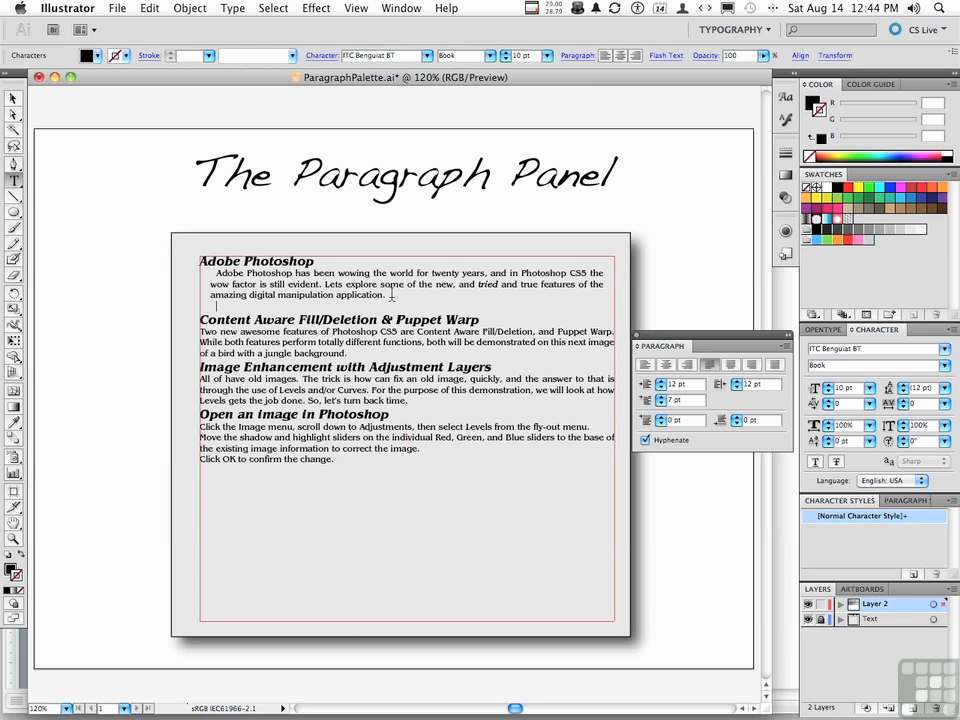
key(BackSpace)
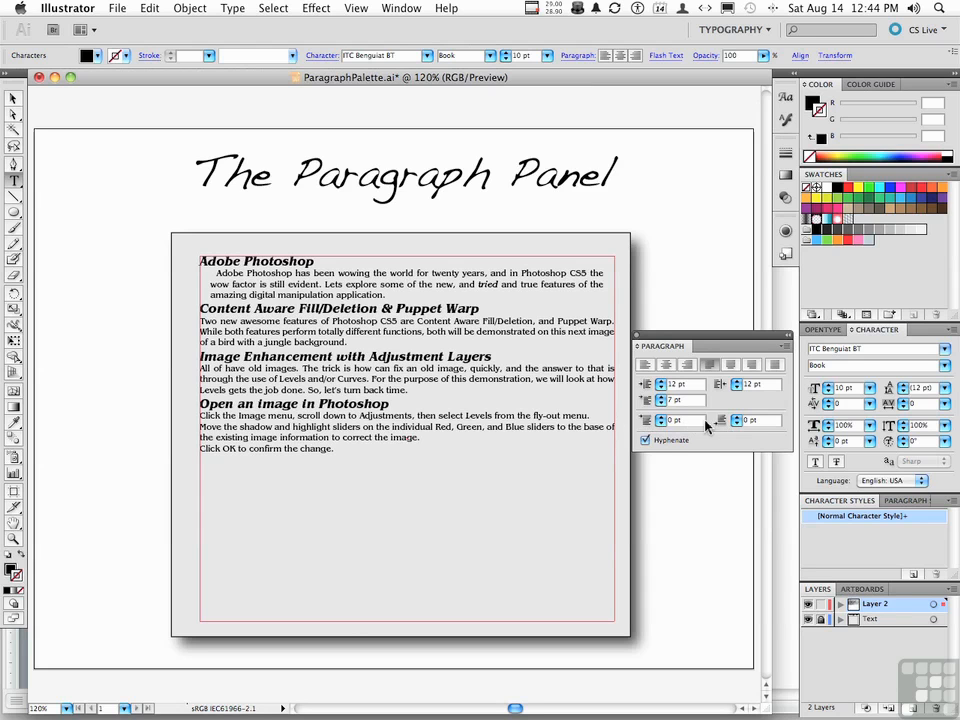
click(736, 418)
click(736, 418)
click(736, 418)
click(736, 418)
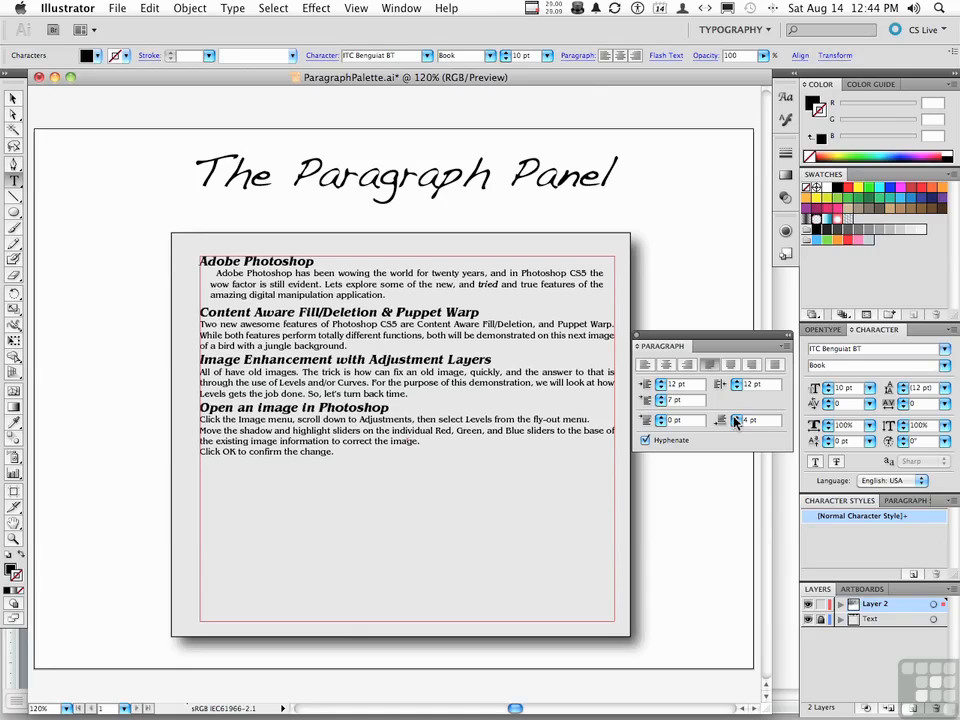